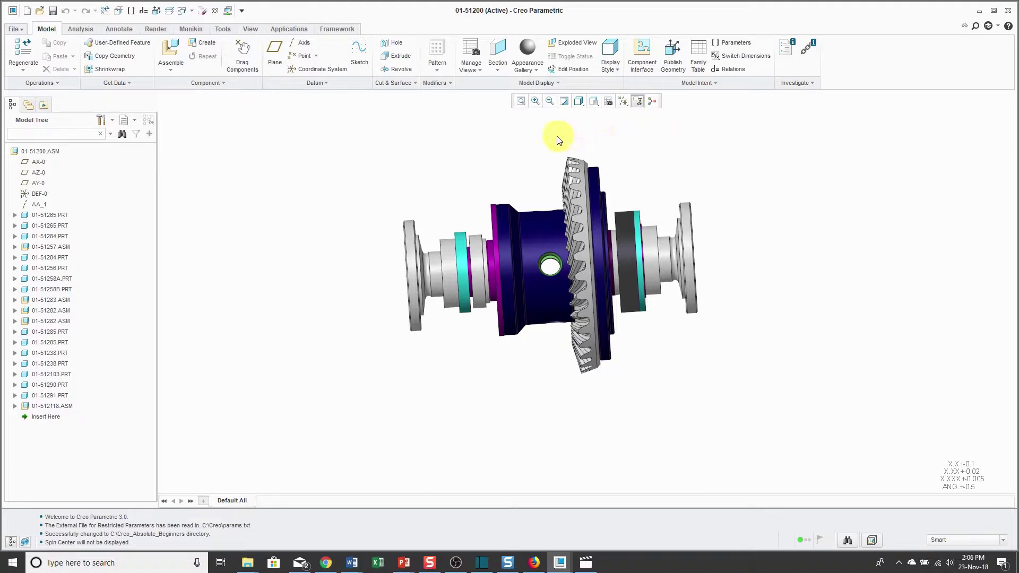
Zoom in closely on the differential assembly, refit the whole model in the view and repaint the display.
scroll(721, 165, down, 8)
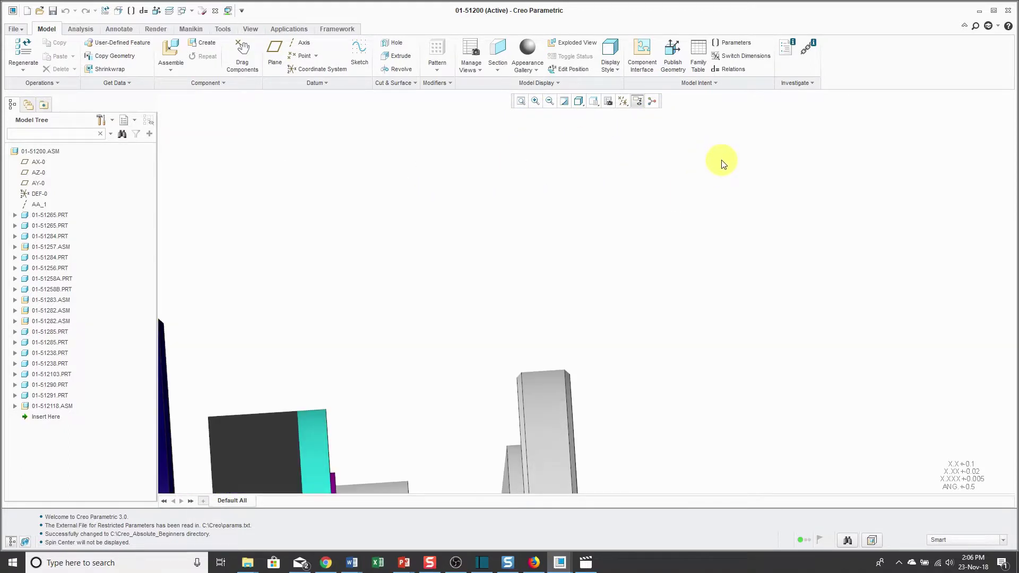
click(521, 102)
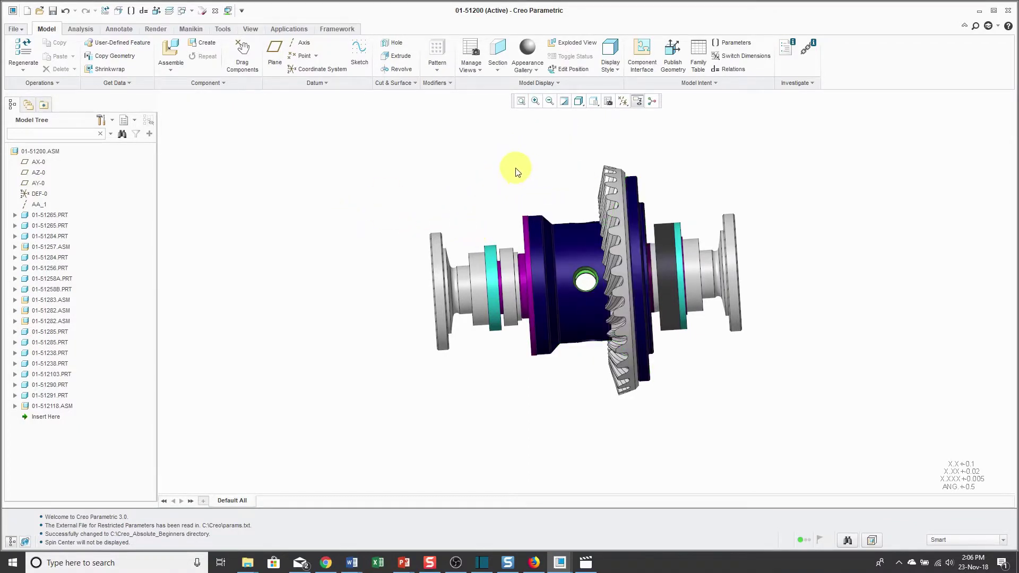
click(564, 102)
Display the assembly in Shading, No Hidden and Wireframe styles, and return it to Shading With Edges.
click(585, 107)
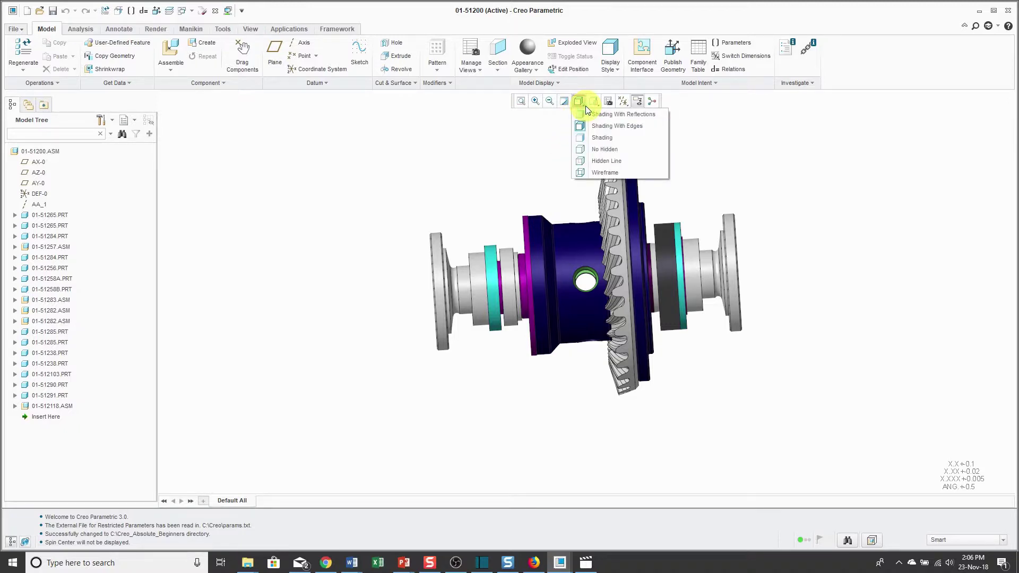
click(603, 136)
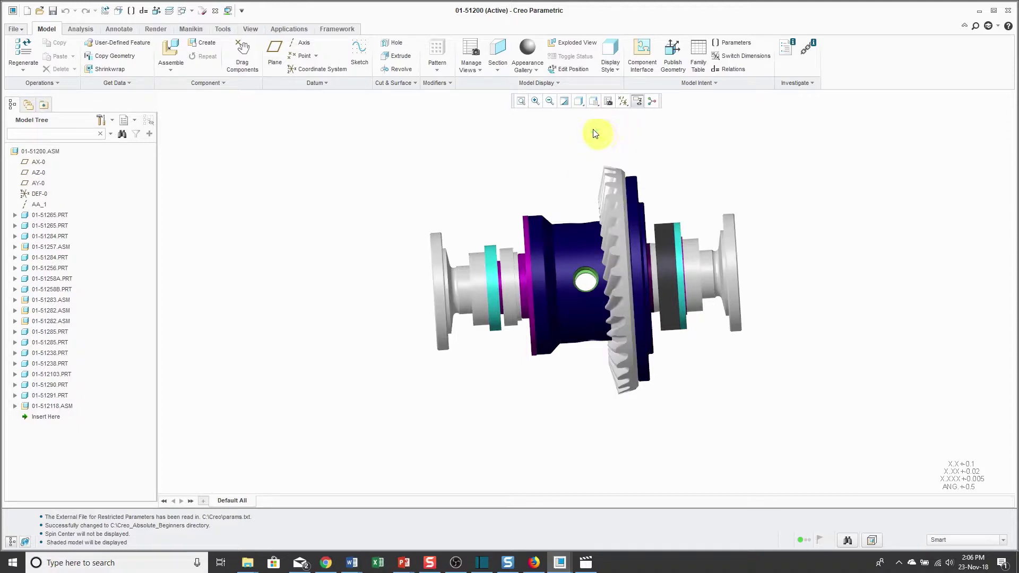
click(580, 103)
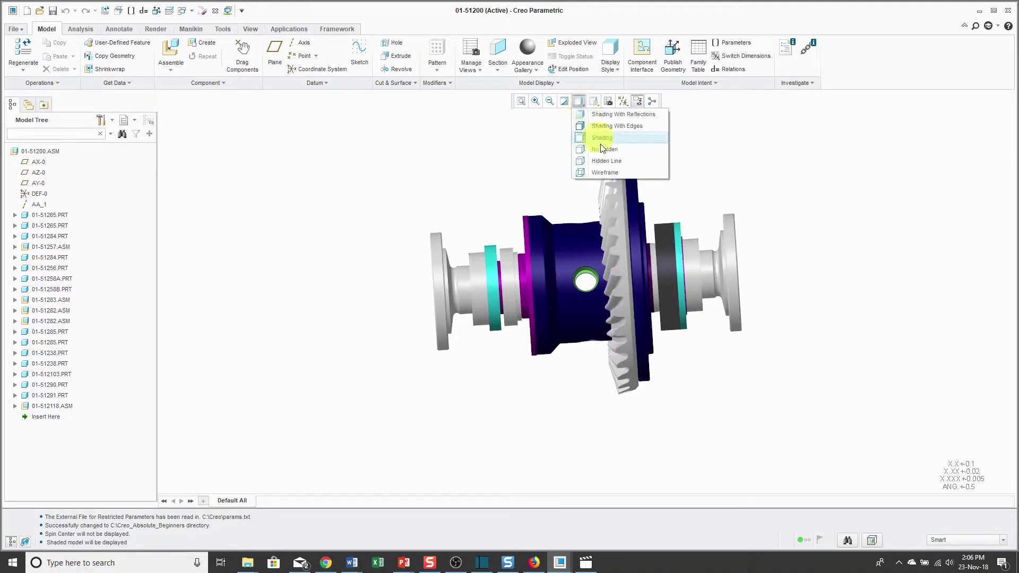
click(603, 149)
click(581, 103)
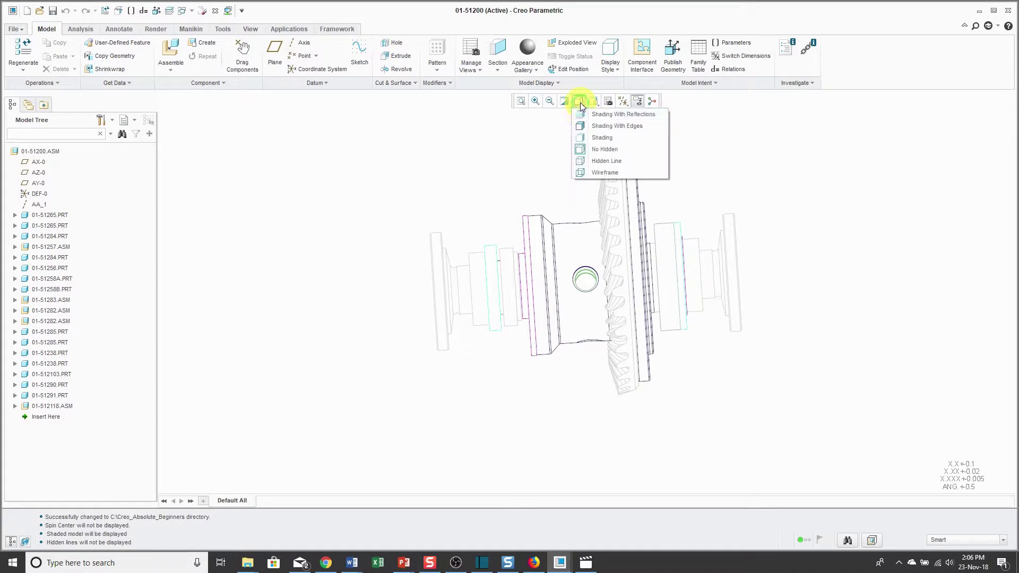
click(597, 173)
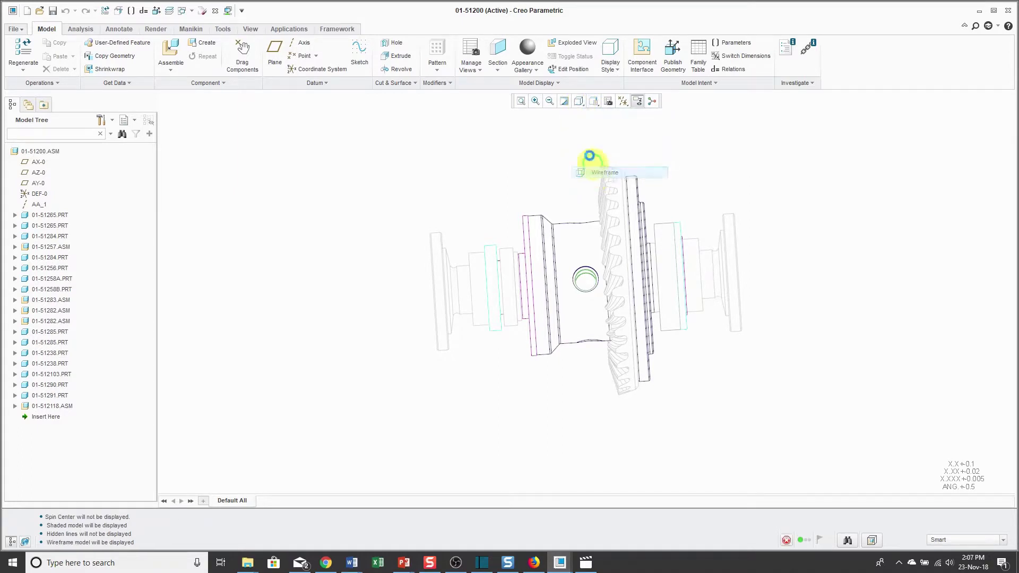
click(581, 103)
click(592, 126)
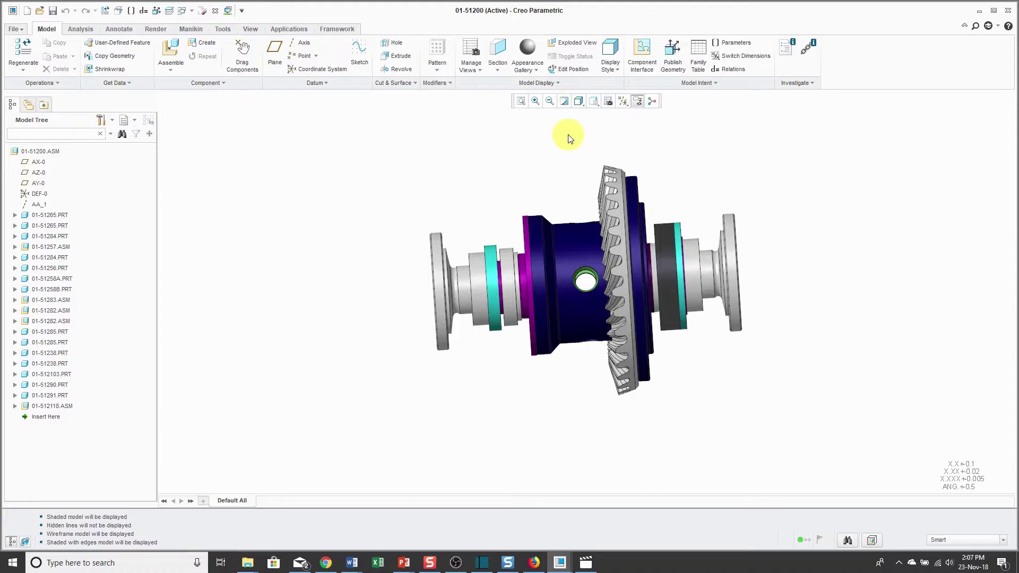
View the assembly in the saved FRONT, BOTTOM and LEFT orientations.
click(595, 101)
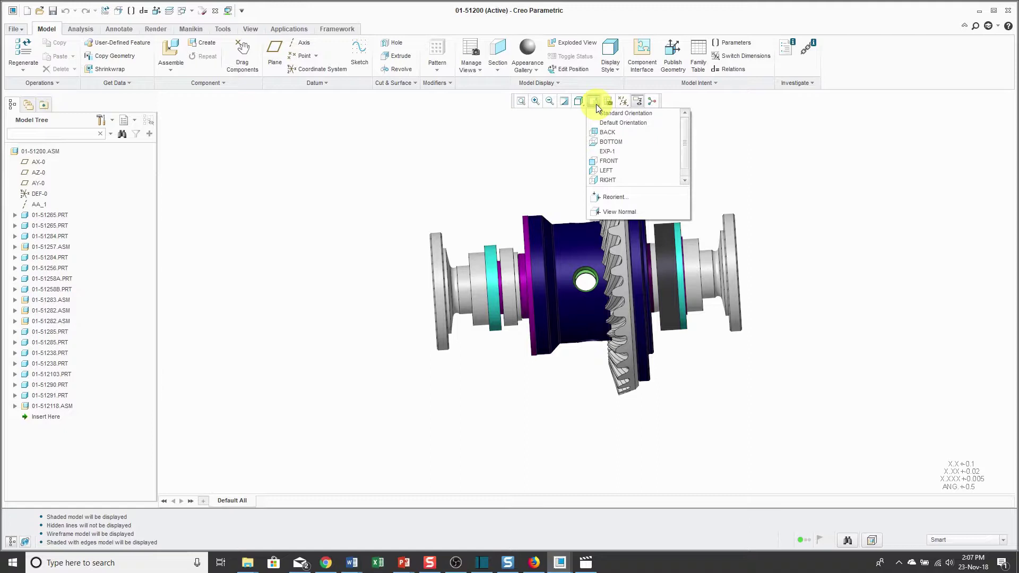
click(611, 160)
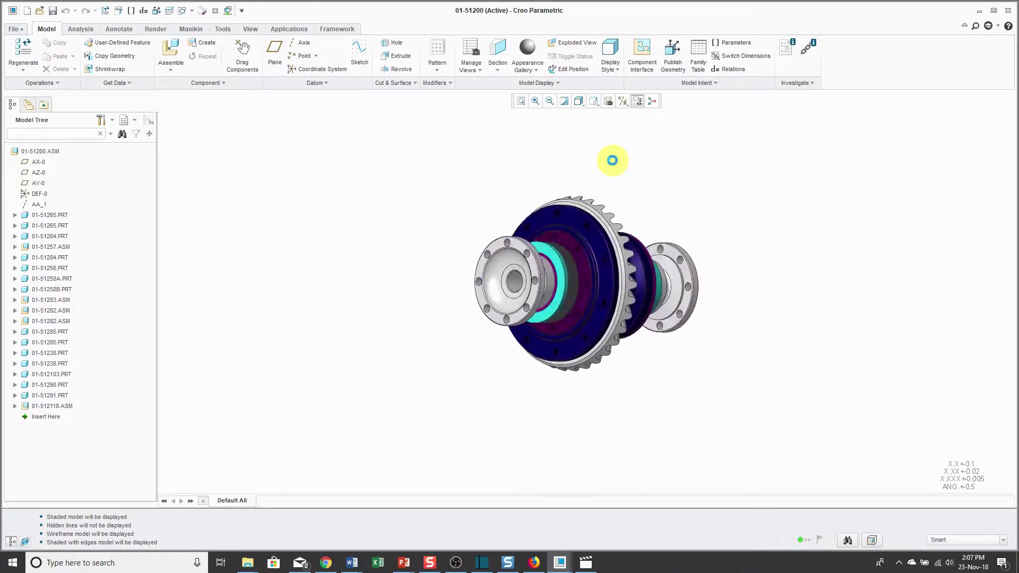
click(594, 102)
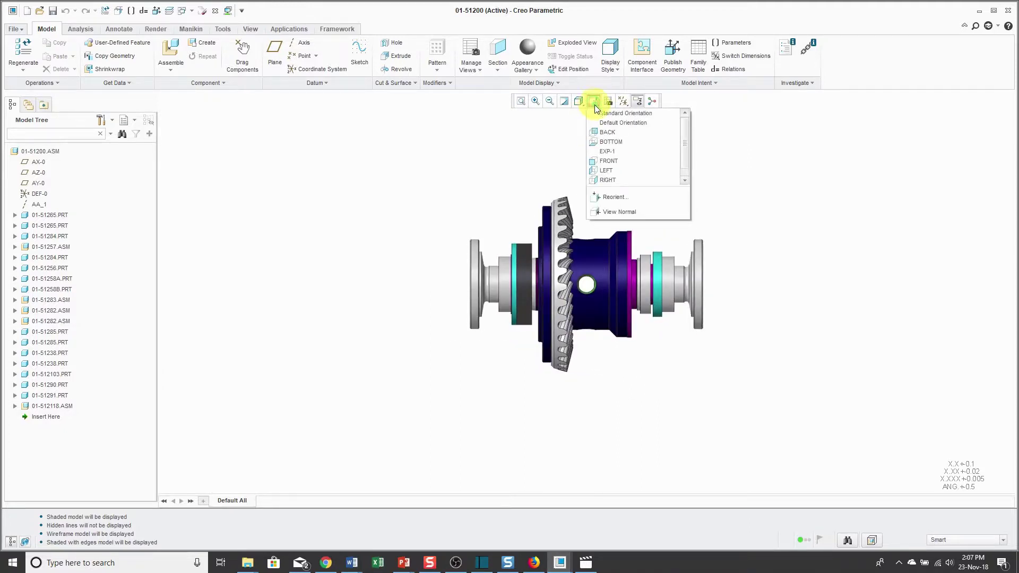
click(605, 140)
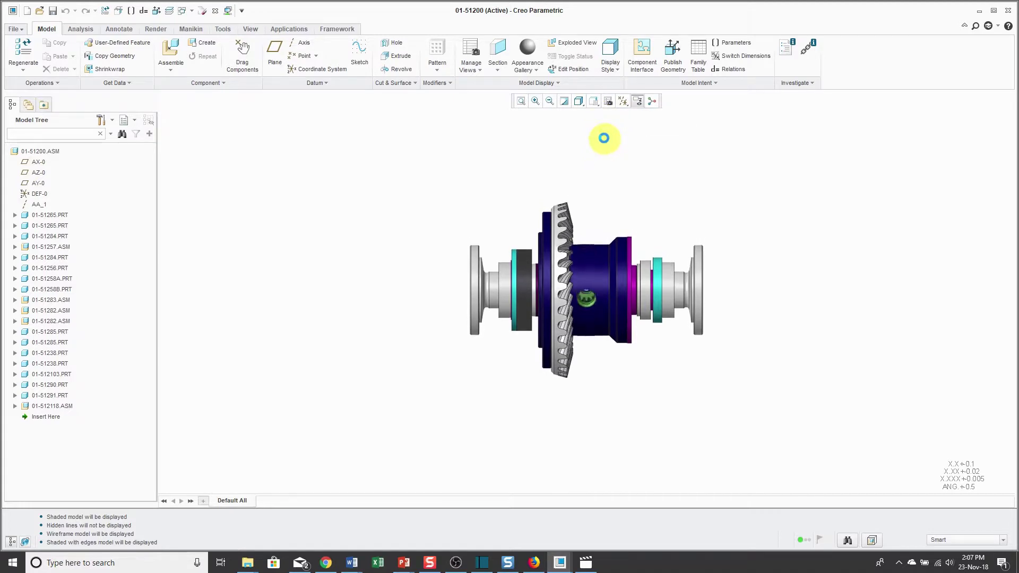
click(594, 102)
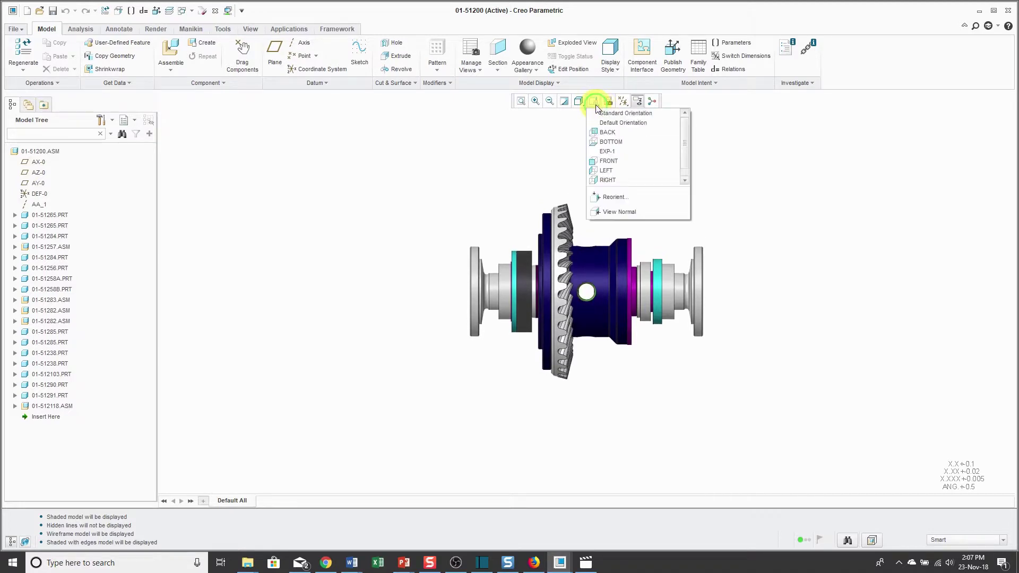
click(607, 171)
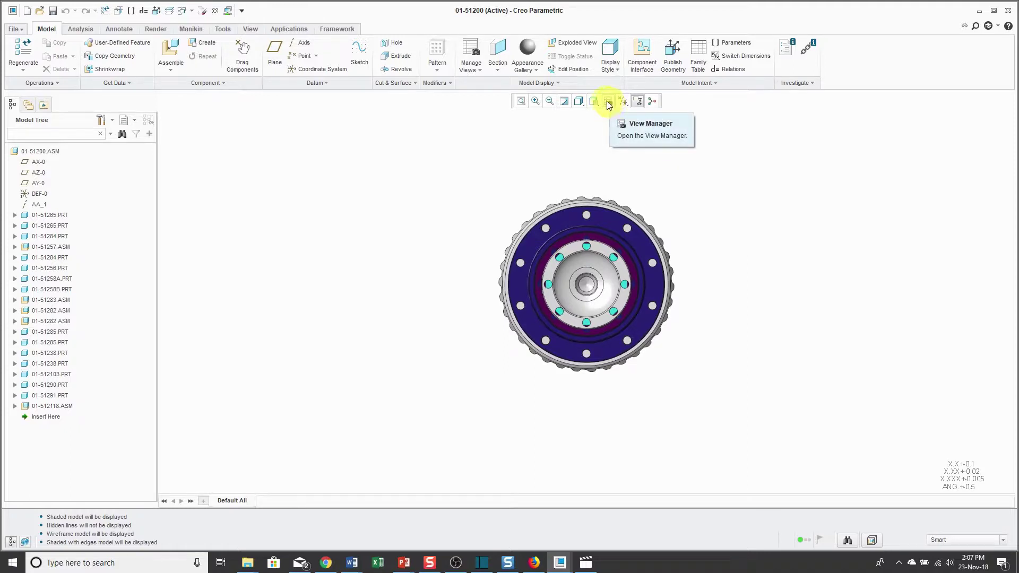
Turn on the display of datum points, coordinate systems, datum planes and the spin center, with the assembly in its default orientation.
click(624, 105)
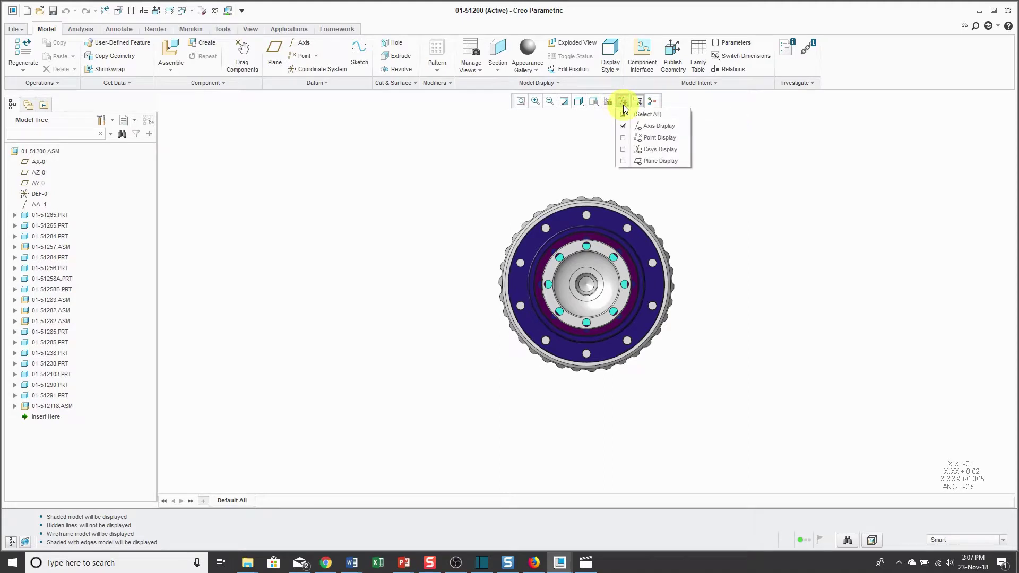
click(659, 138)
click(658, 152)
click(658, 161)
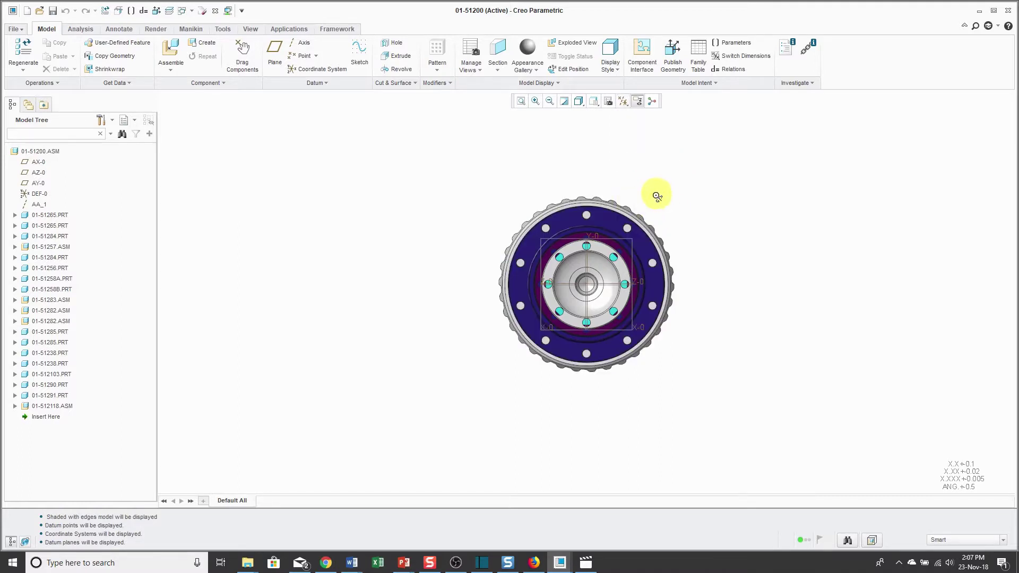
key(ctrl+d)
scroll(762, 206, down, 1)
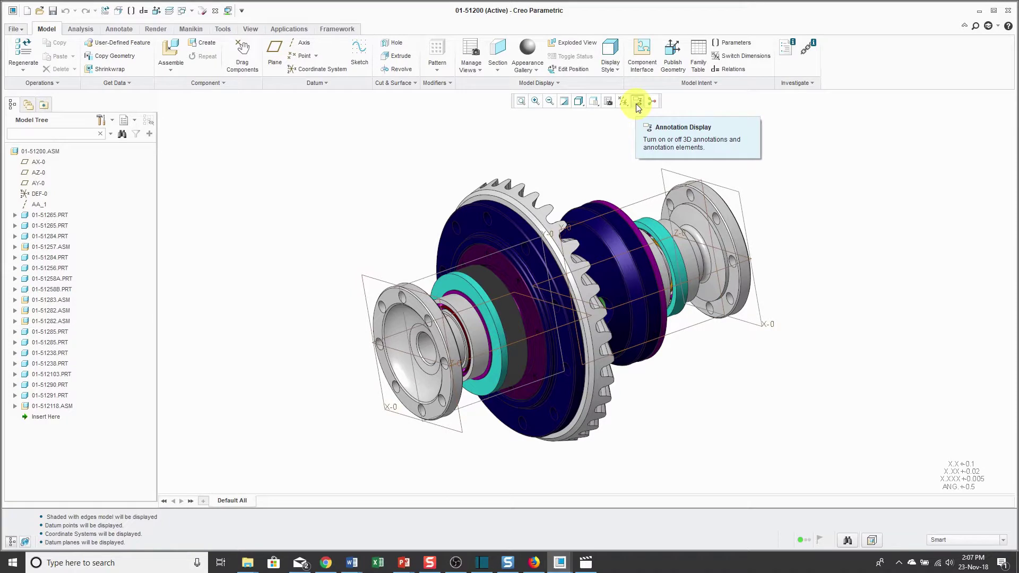
click(653, 101)
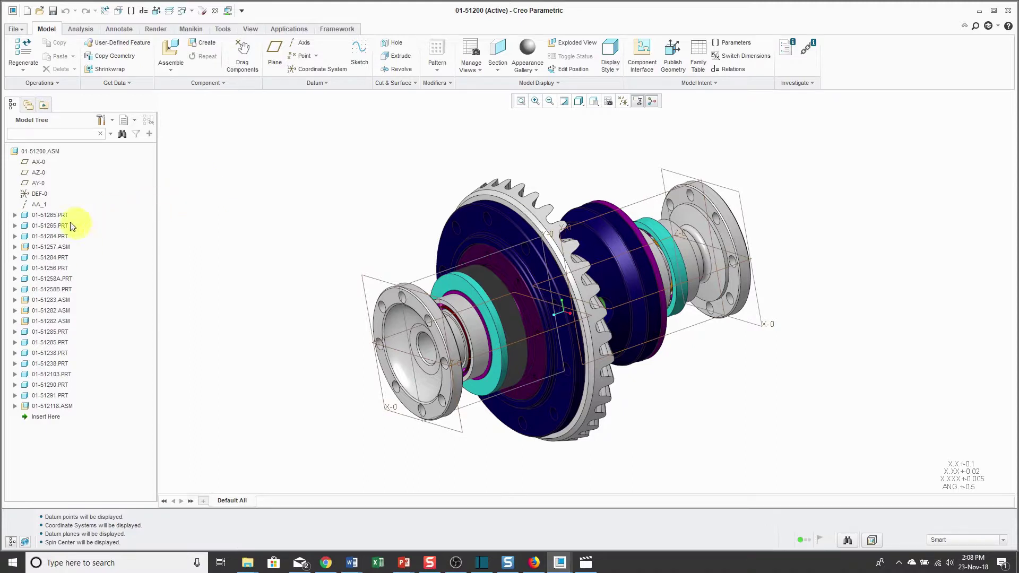
Highlight both 01-51265 parts and the first 01-51284 part in the model one after another.
click(53, 216)
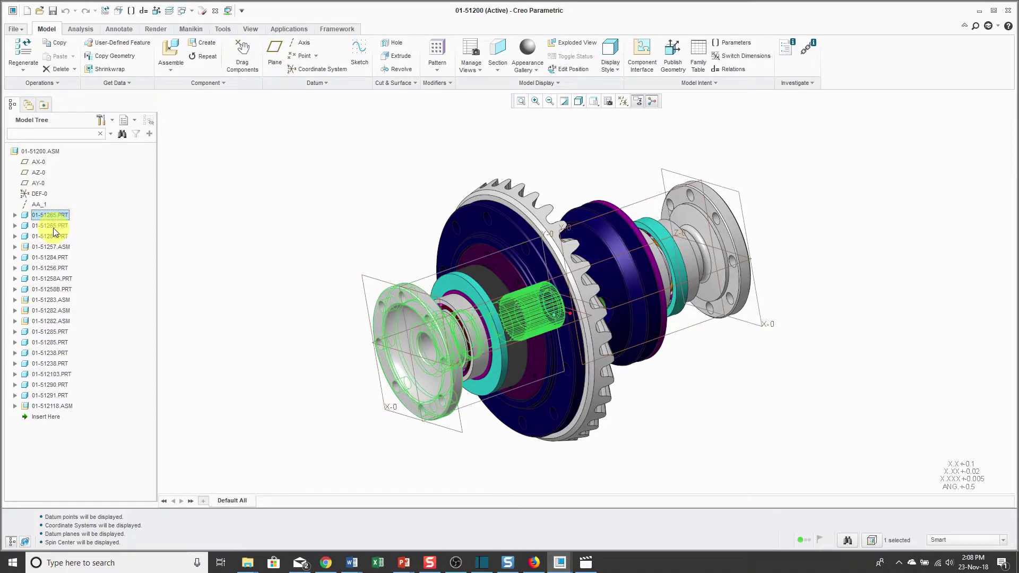
click(53, 227)
click(57, 236)
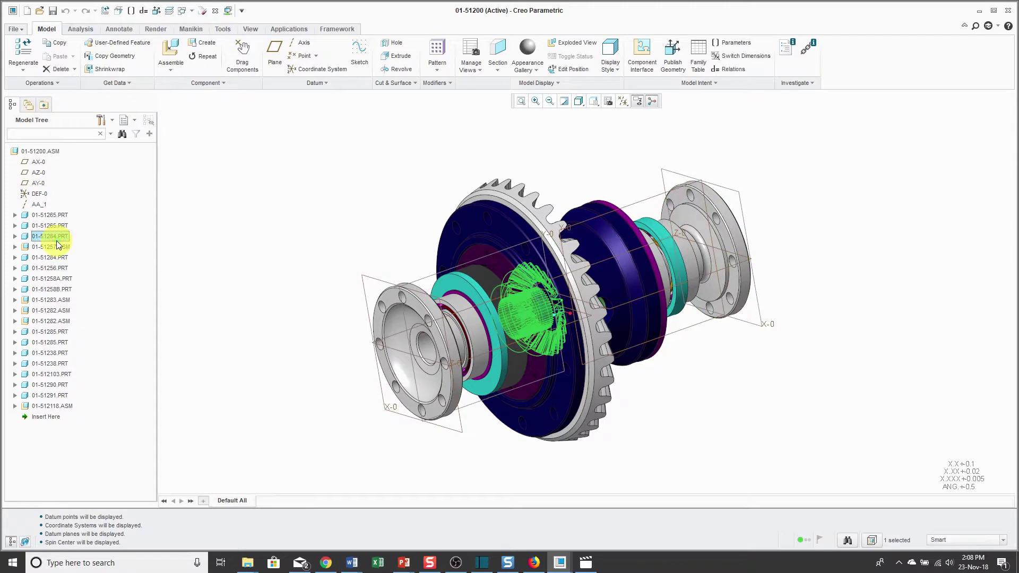
Browse the files of the working directory and open the McMaster-Carr site from the personal favorites.
click(28, 106)
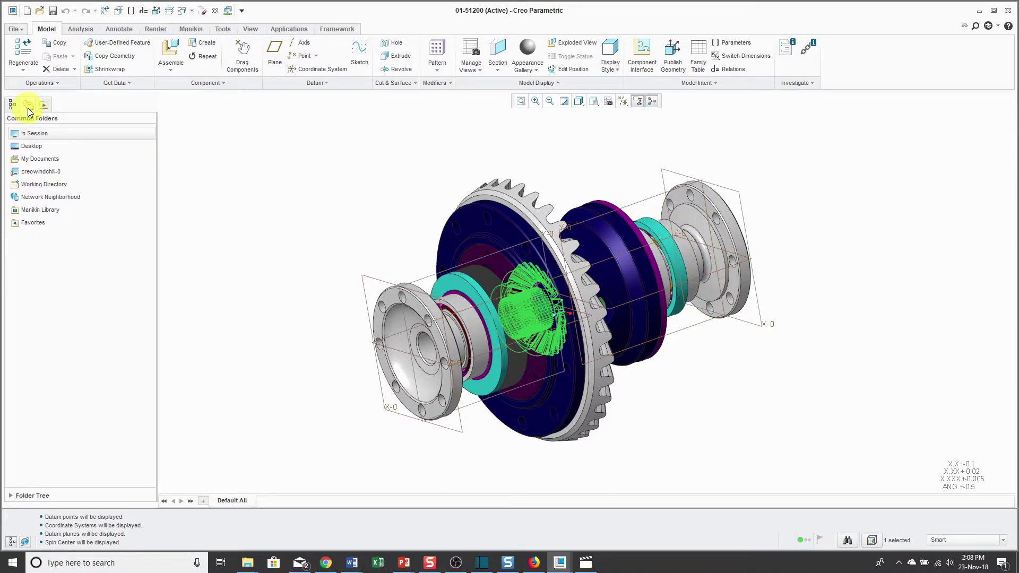
click(49, 184)
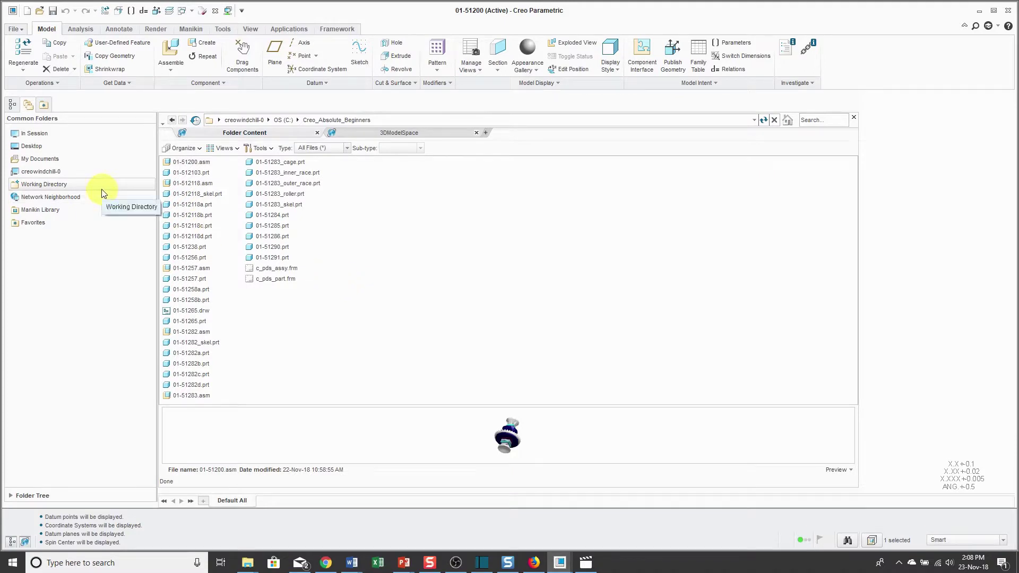
click(45, 105)
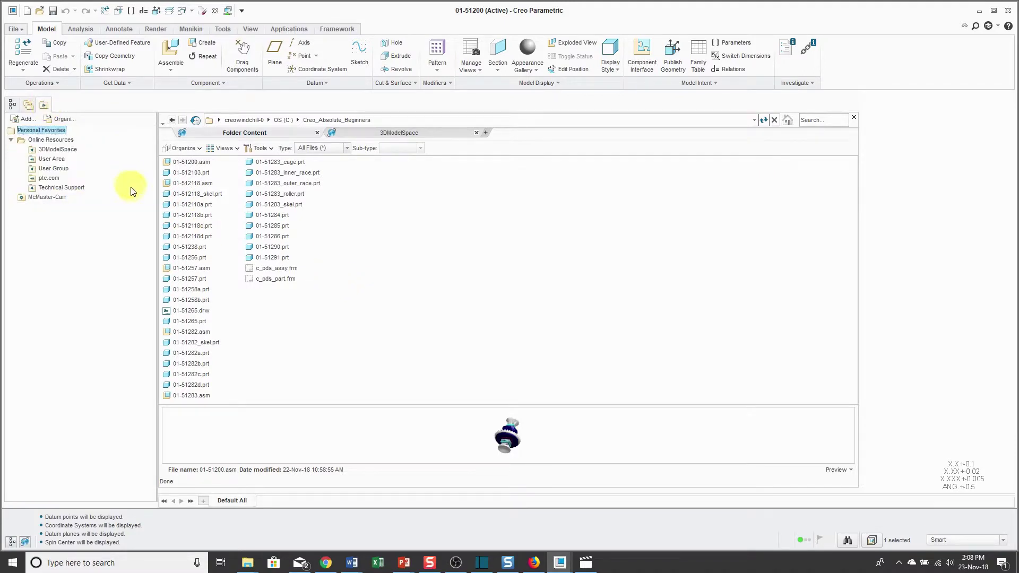
click(57, 199)
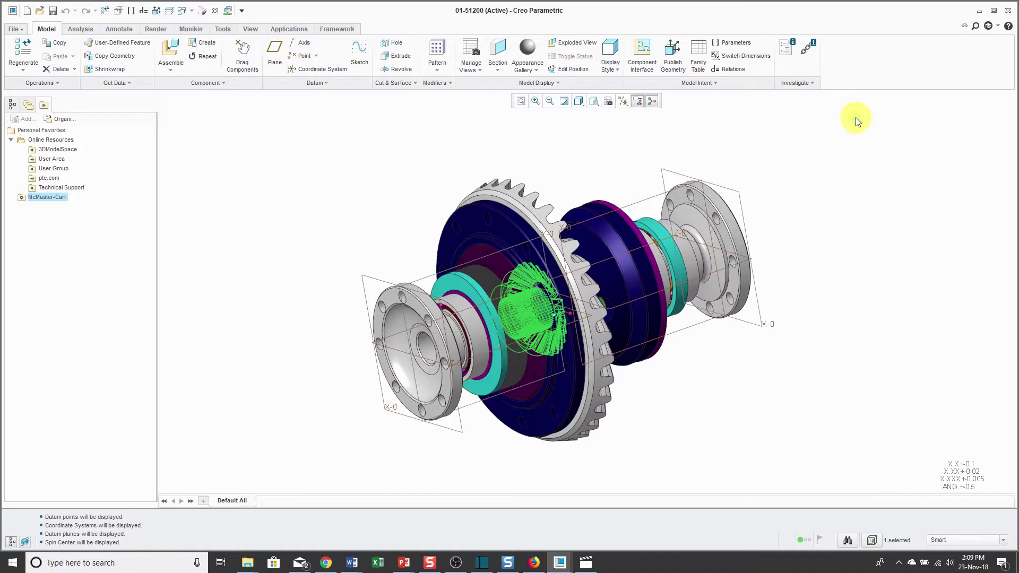
Show the embedded web browser, hide it again and also hide the navigator to enlarge the graphics area.
click(27, 543)
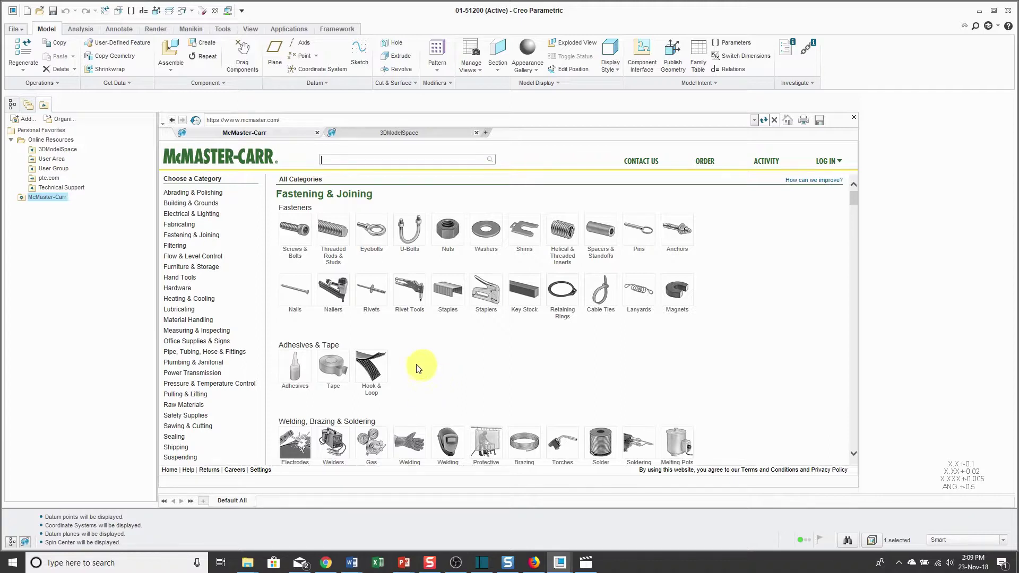
click(26, 543)
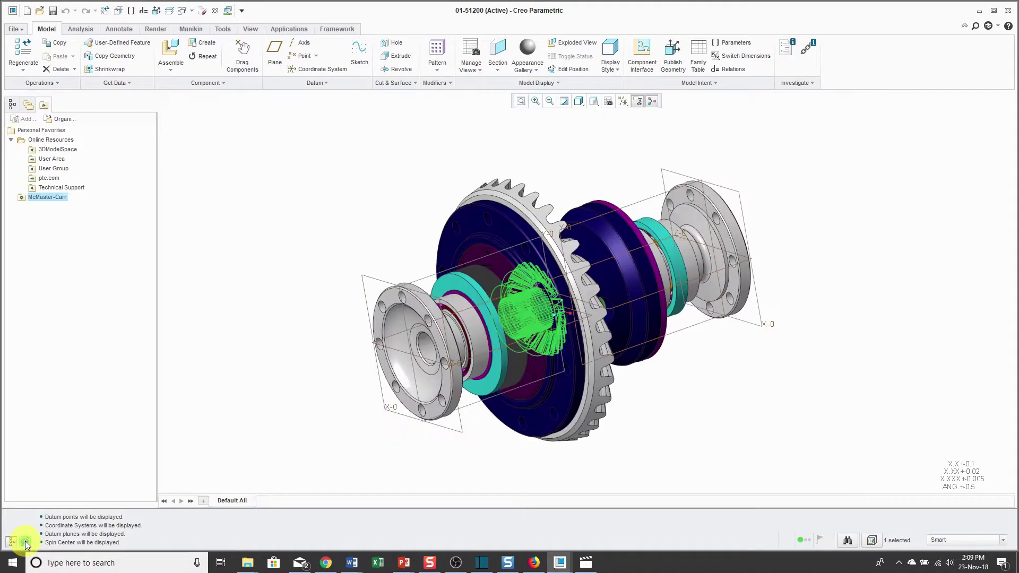
click(12, 542)
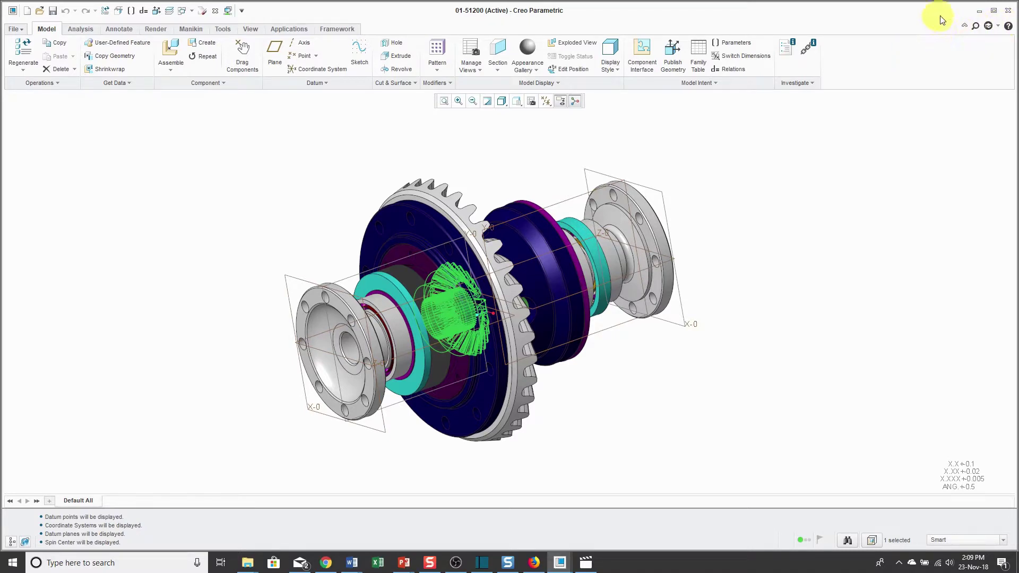
Collapse the ribbon to its tab names only and expand it back to full size.
click(993, 12)
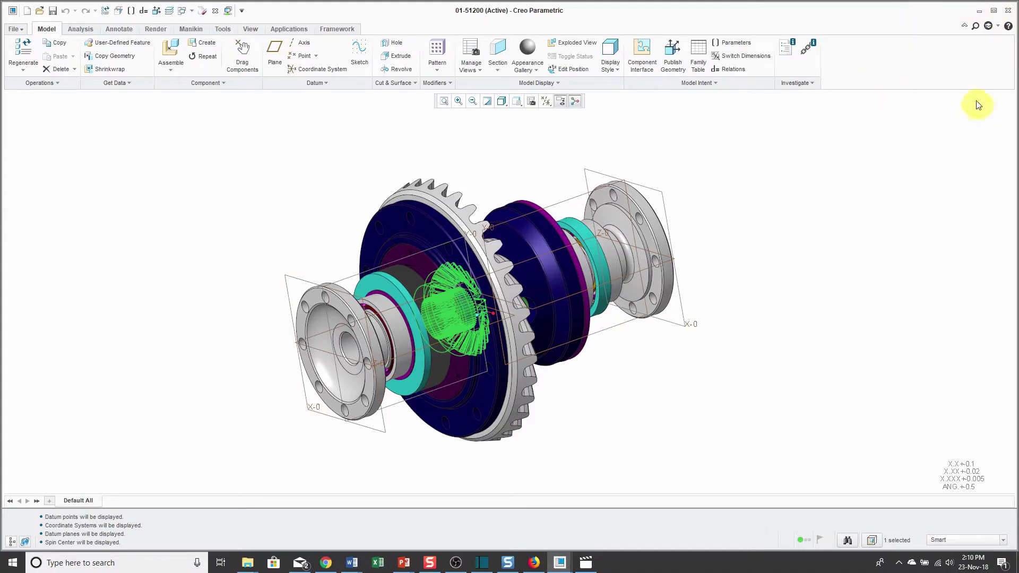
click(964, 27)
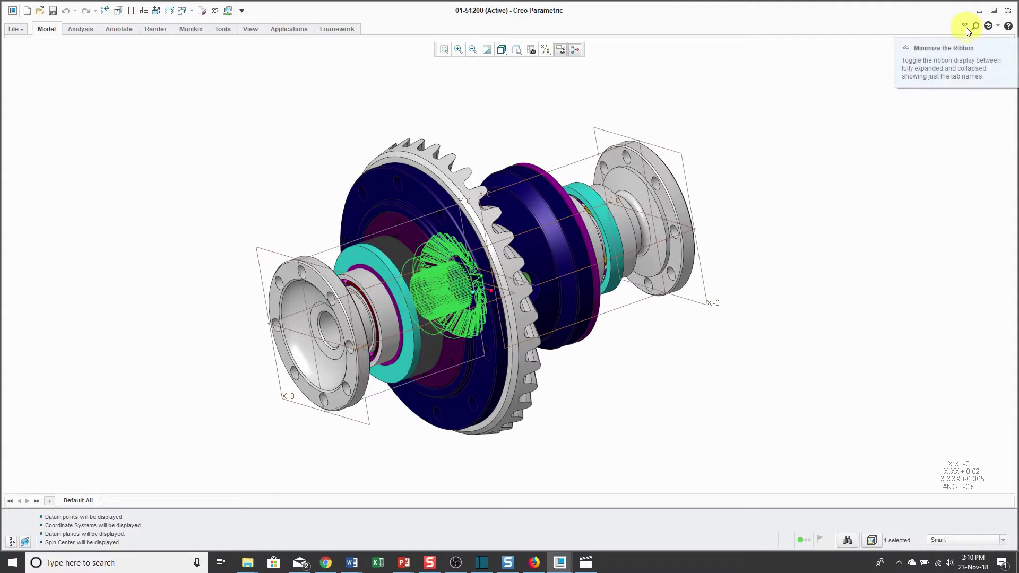
click(964, 26)
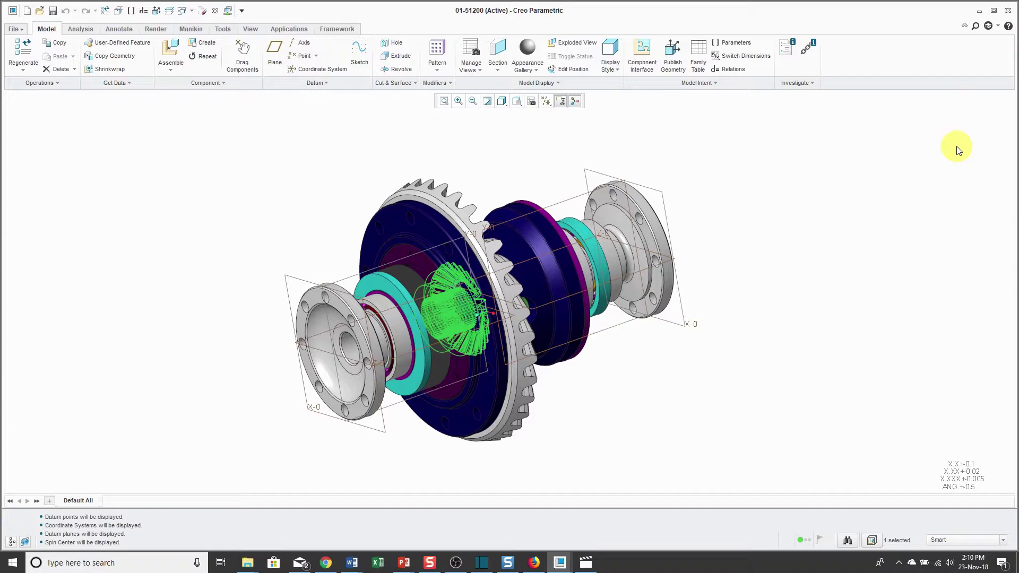
Examine the available selection filter options and leave the filter on Smart.
click(1003, 541)
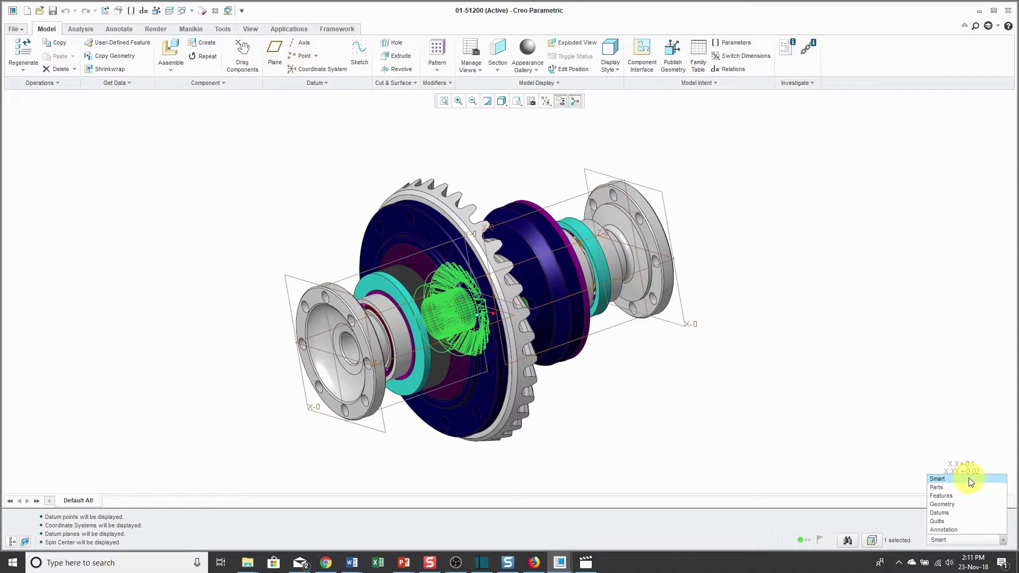
click(862, 415)
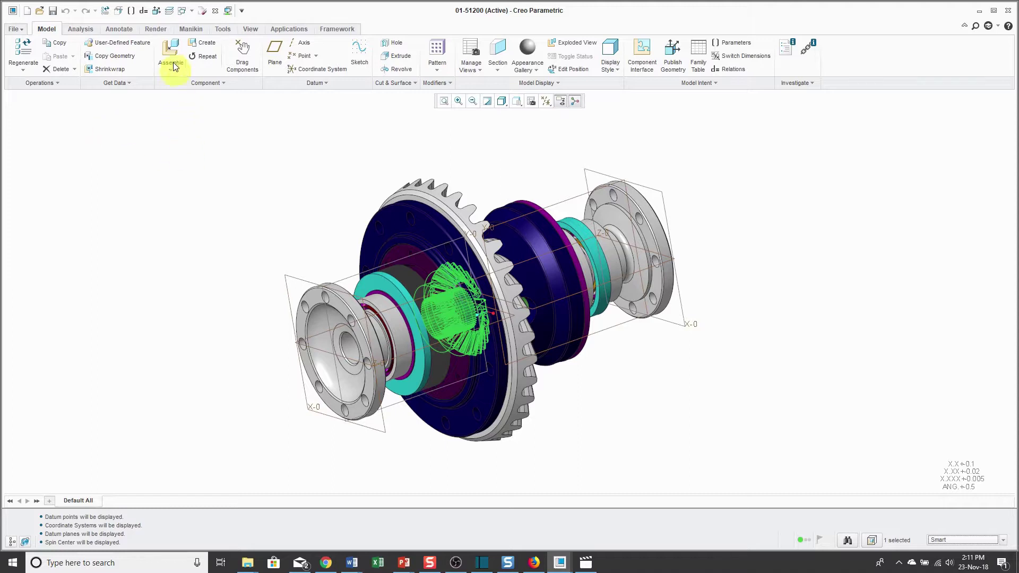
Switch to the open window of part 01-51265.PRT and show its analysis commands.
click(211, 45)
click(191, 10)
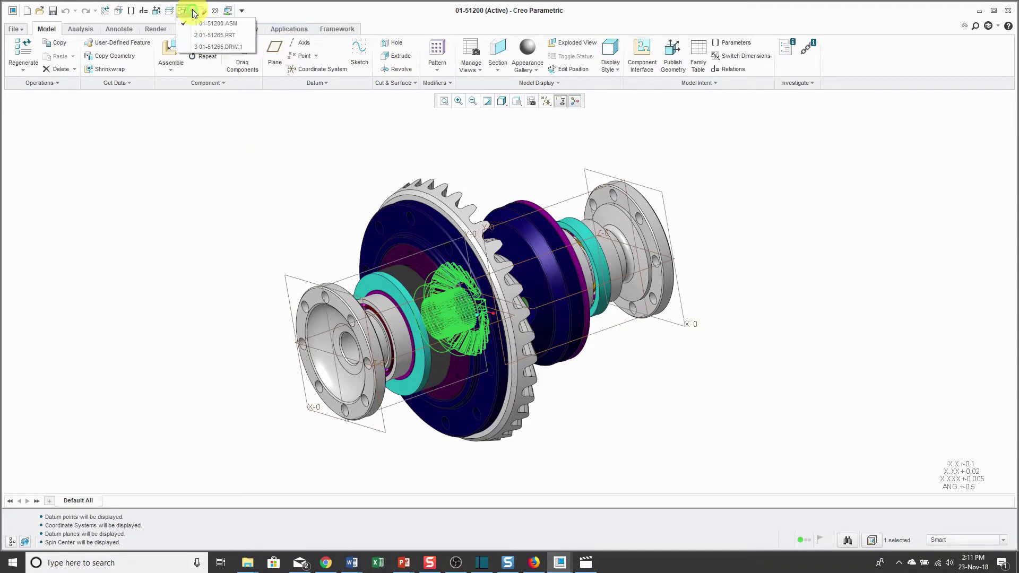
click(208, 35)
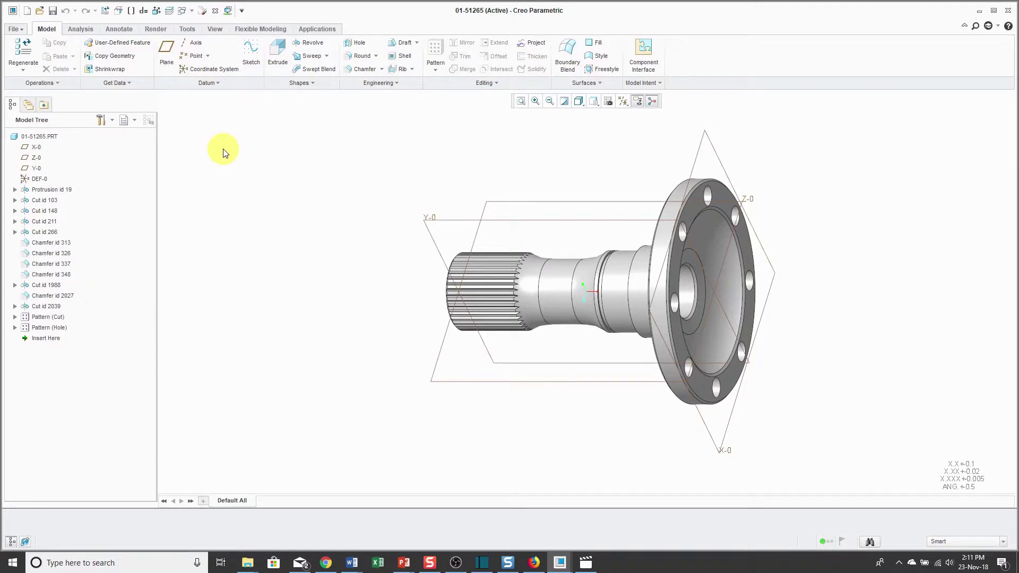
click(88, 31)
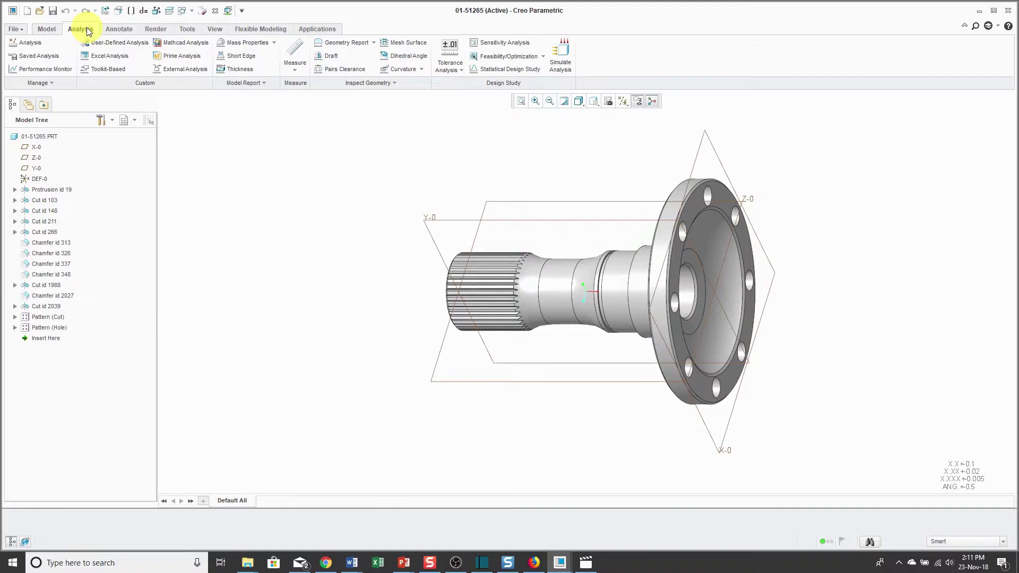
Examine the part's annotation, rendering, tools, view, flexible modeling and applications commands, and return to the main modeling commands.
click(121, 30)
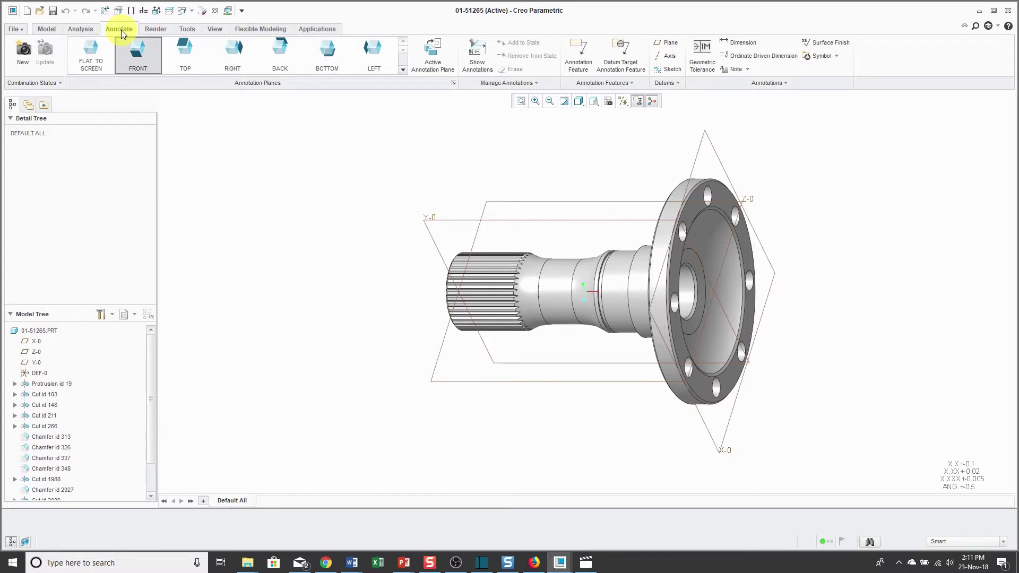
click(159, 31)
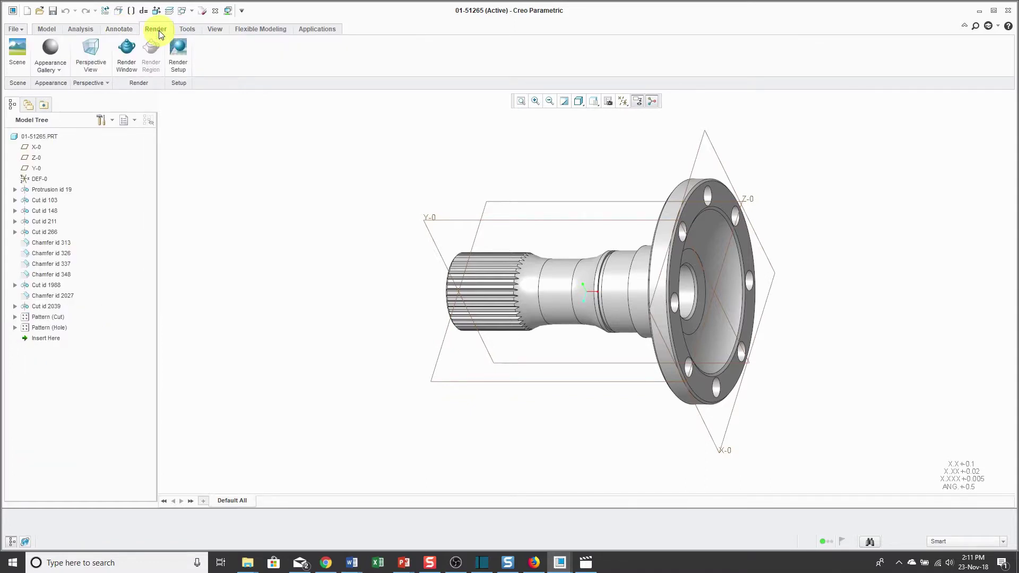
click(189, 30)
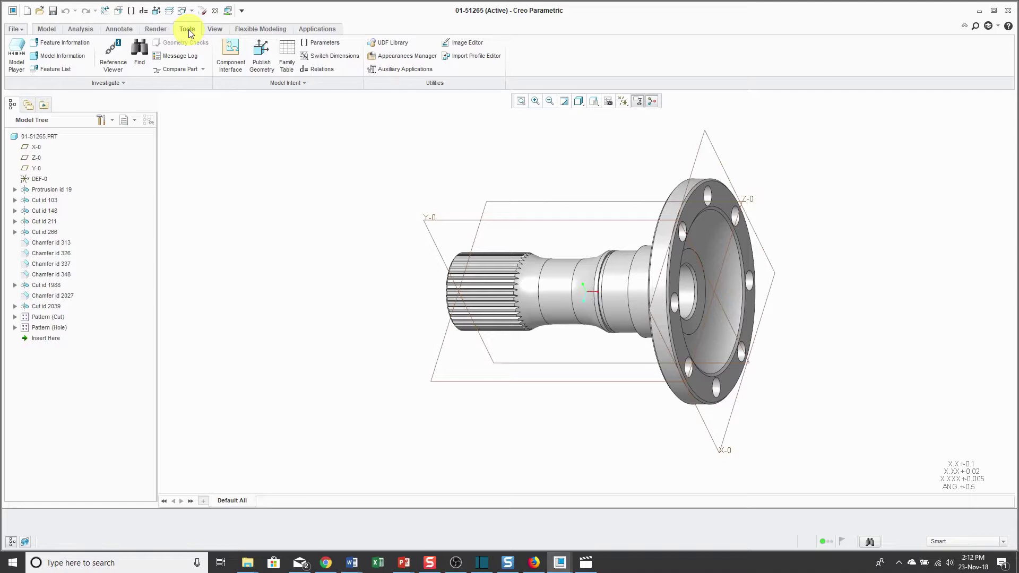
click(215, 30)
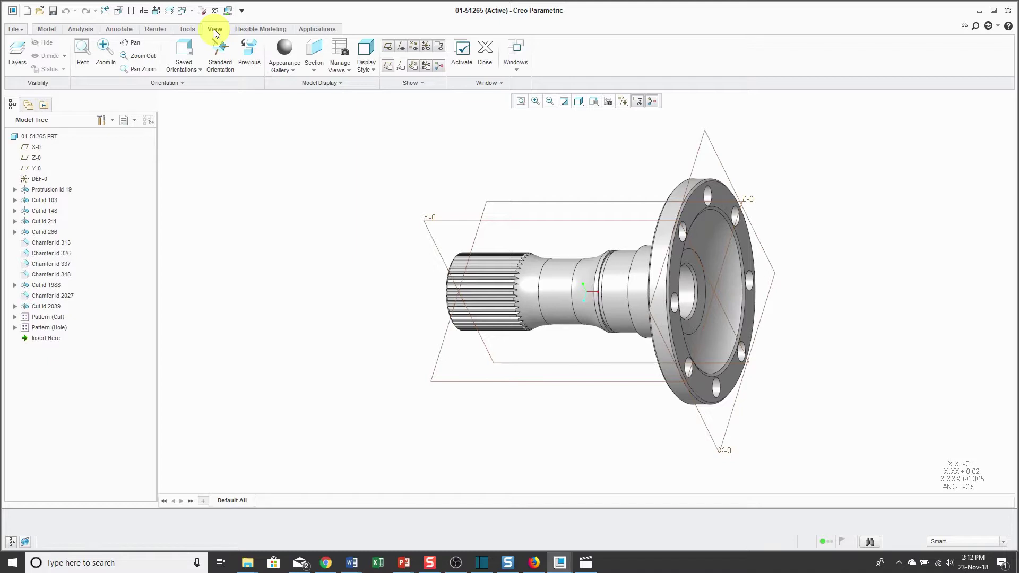
click(257, 30)
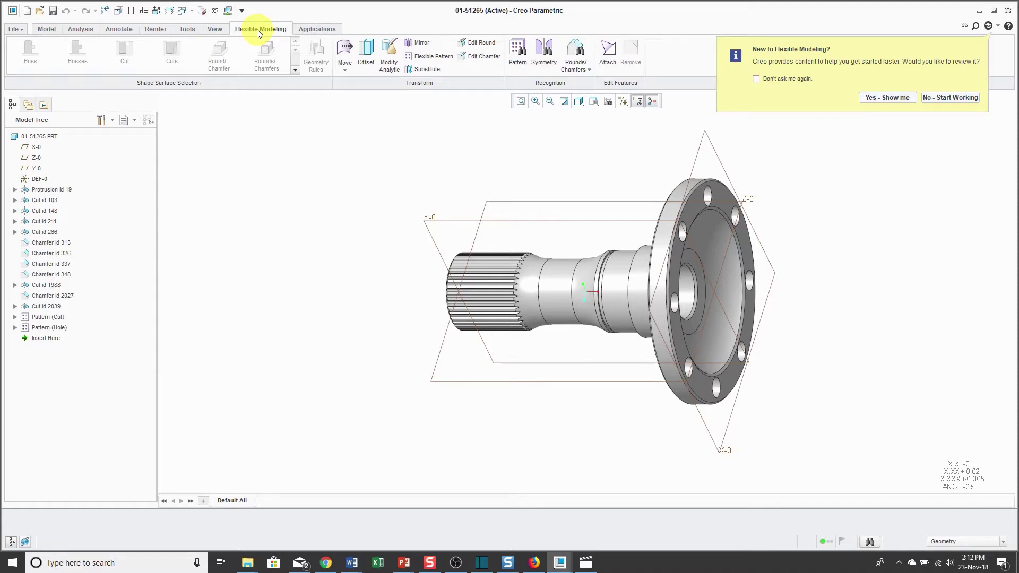
click(323, 29)
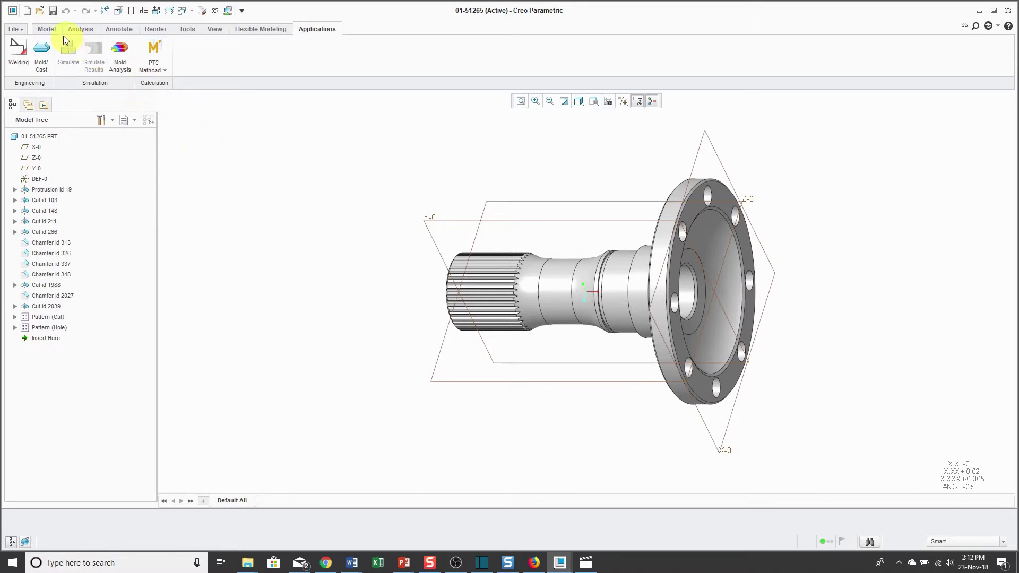
click(48, 30)
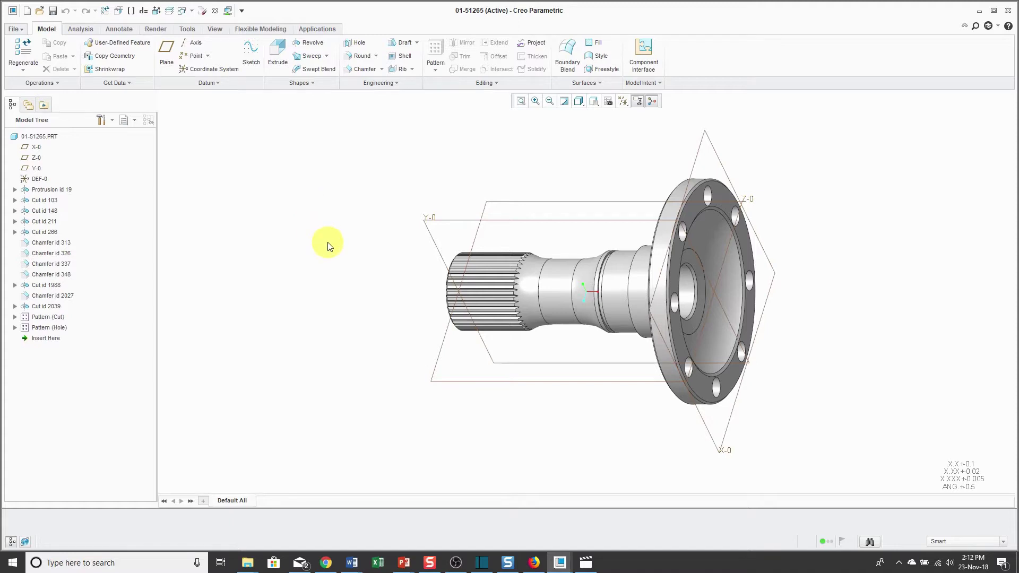
Examine the Extrude tool's settings and the Sketch dialog's placement and properties, cancelling both commands.
click(275, 59)
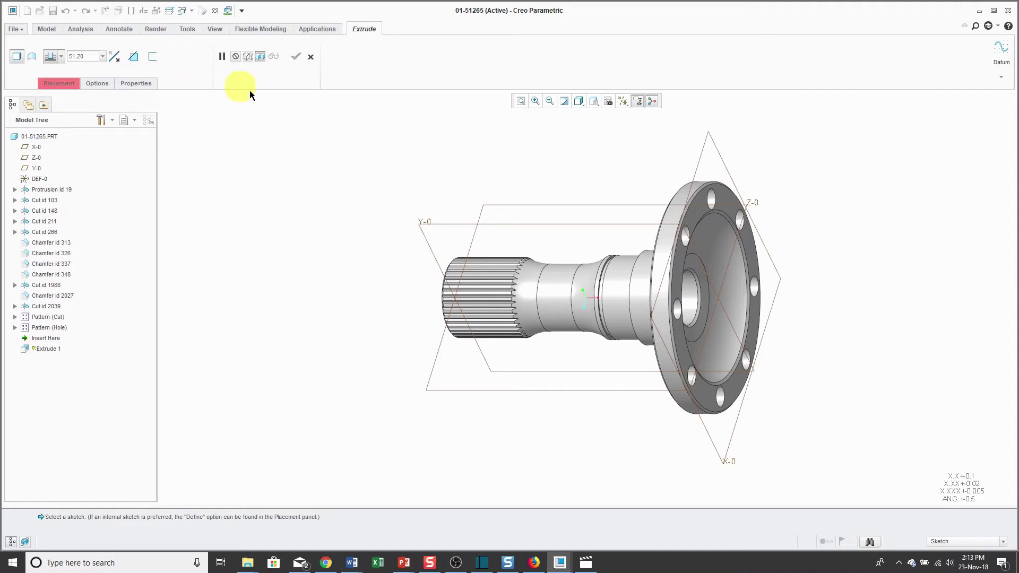
click(311, 57)
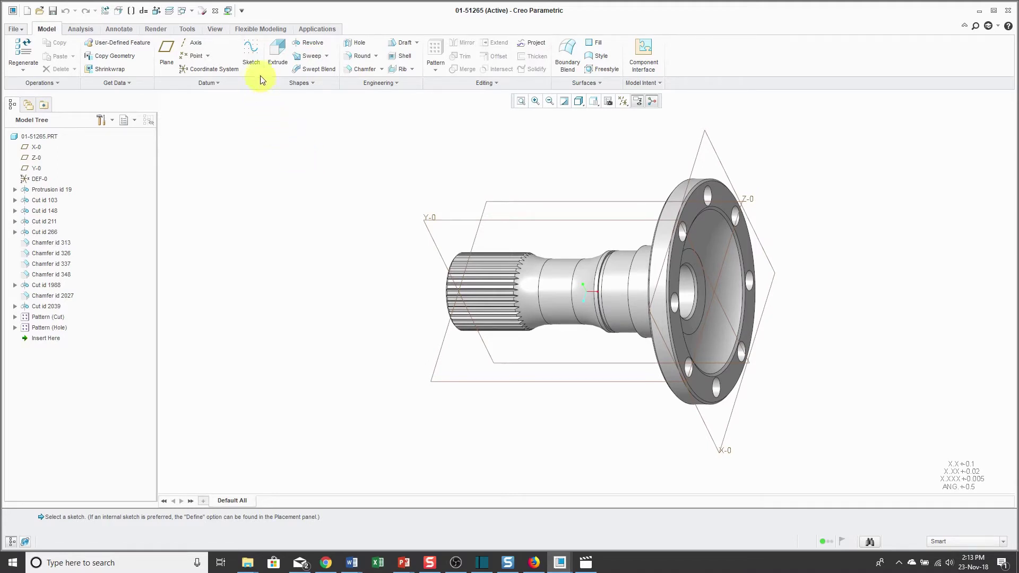
click(256, 56)
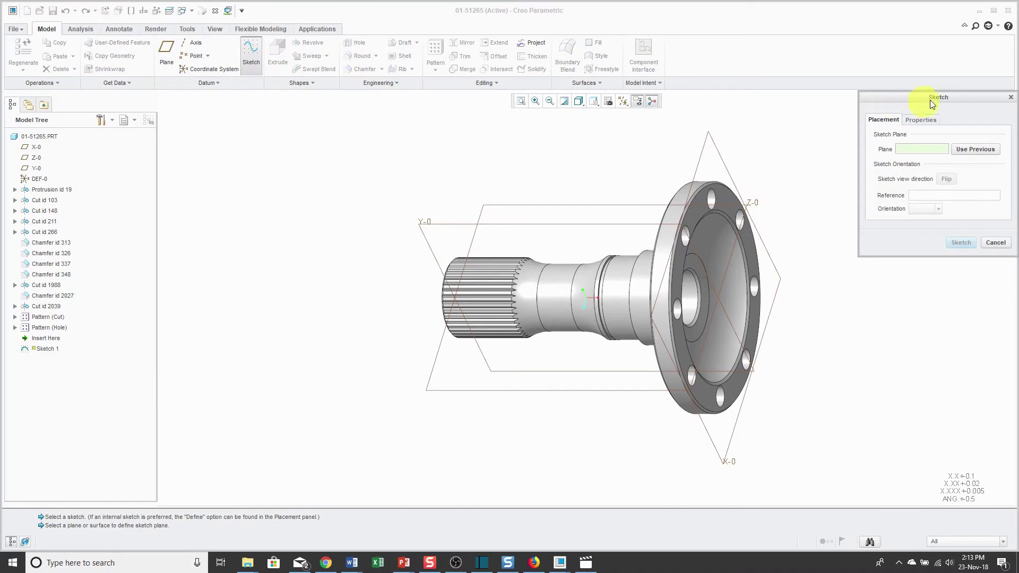
drag(941, 97, 910, 123)
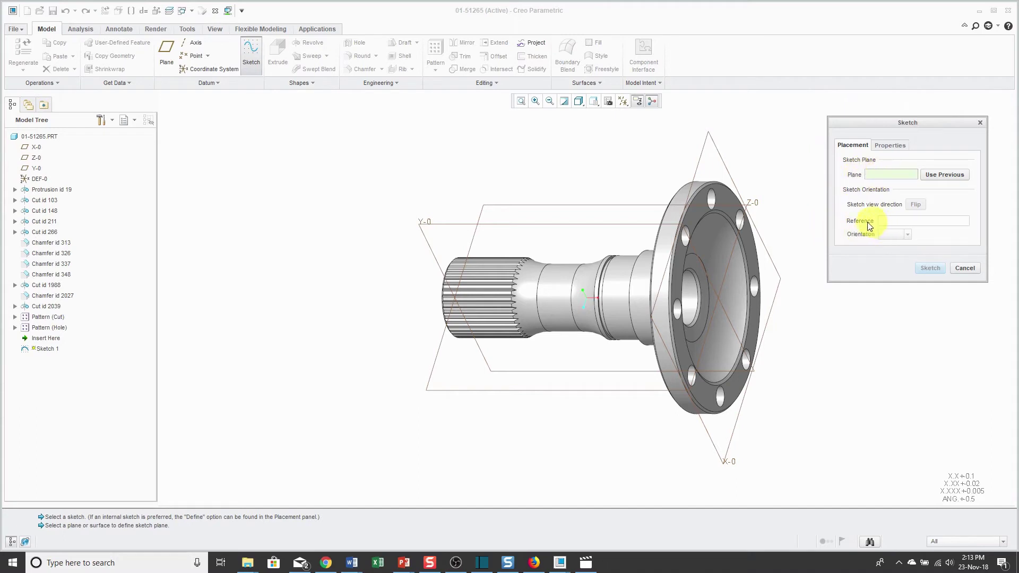
click(890, 145)
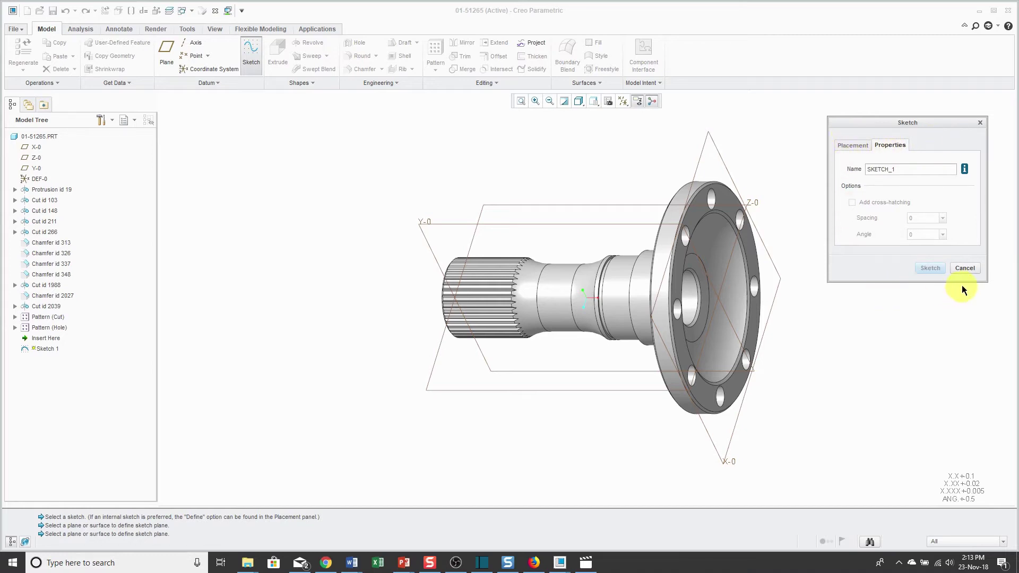
click(961, 267)
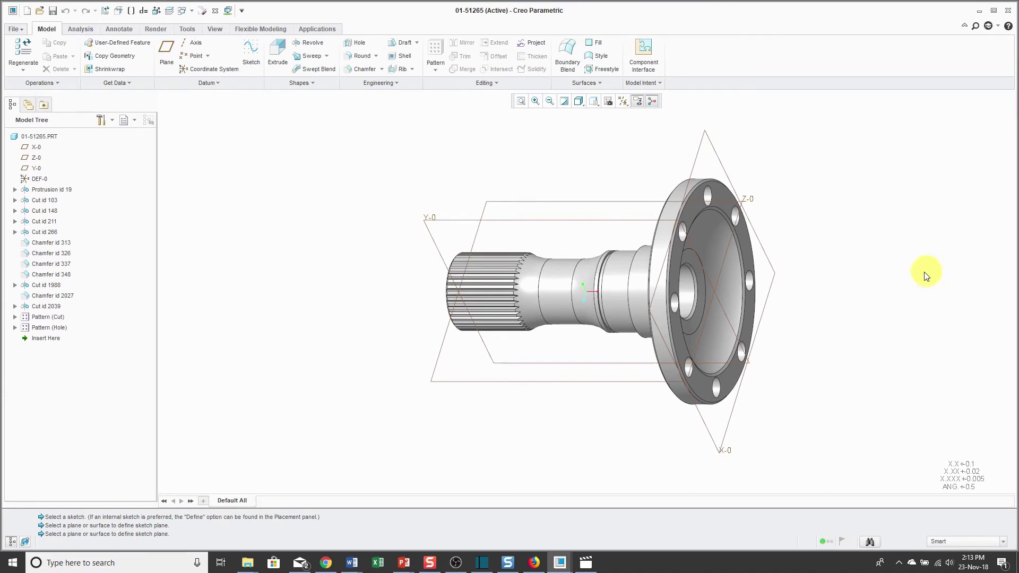
Select a bolt hole on the flange, examine the edit actions offered for it and dismiss them without choosing any.
click(750, 280)
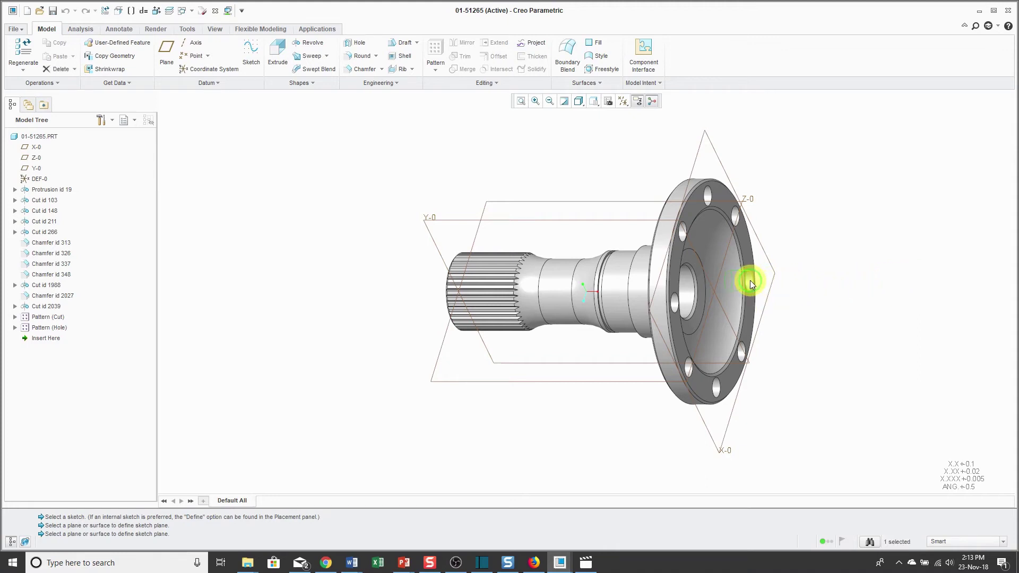
right_click(782, 175)
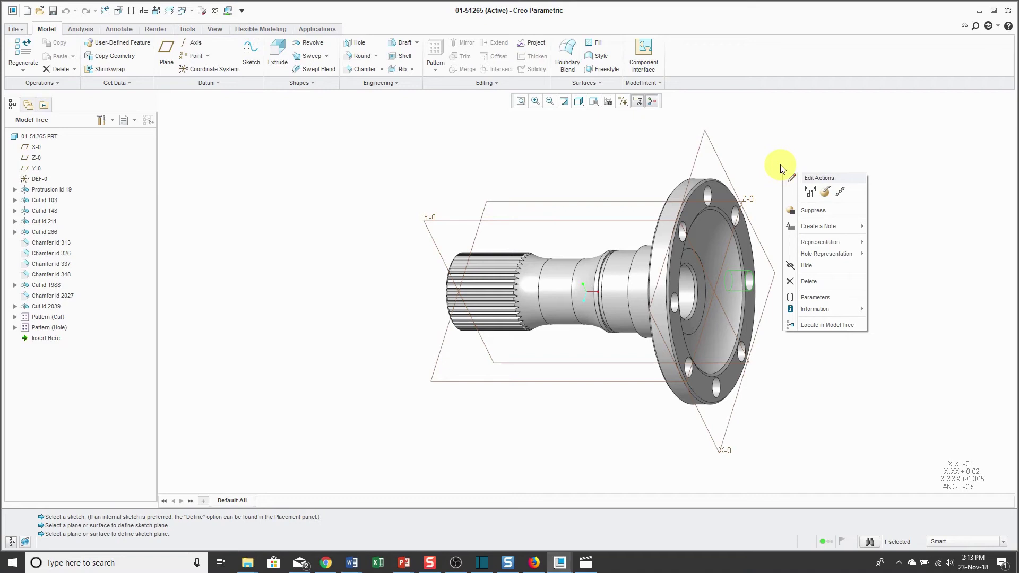
click(787, 154)
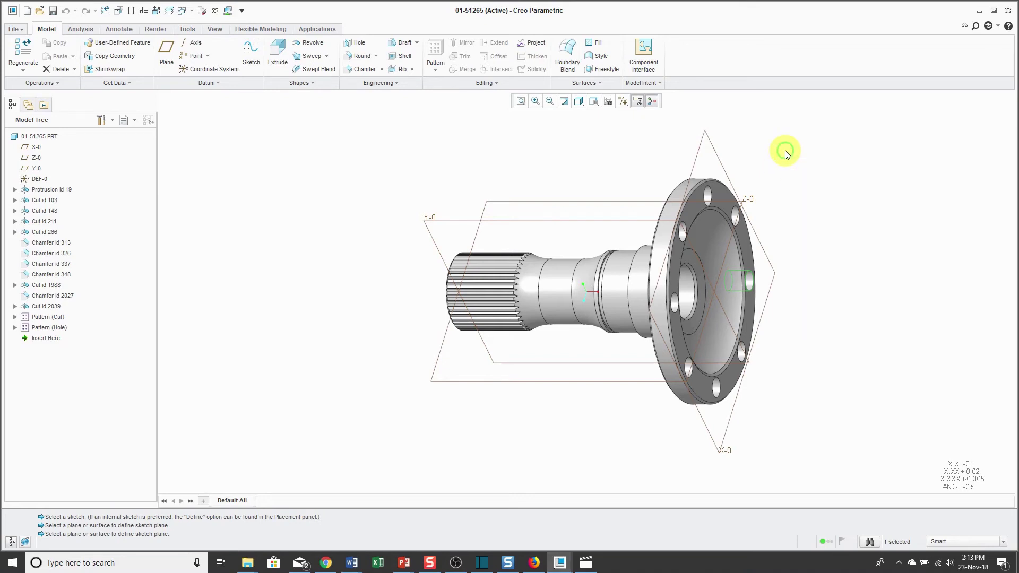
click(695, 336)
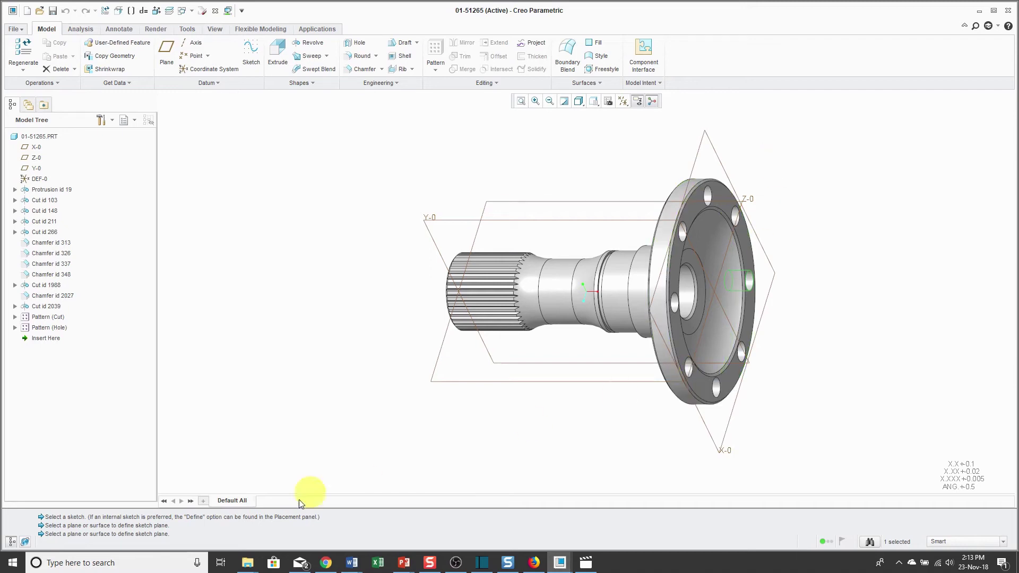